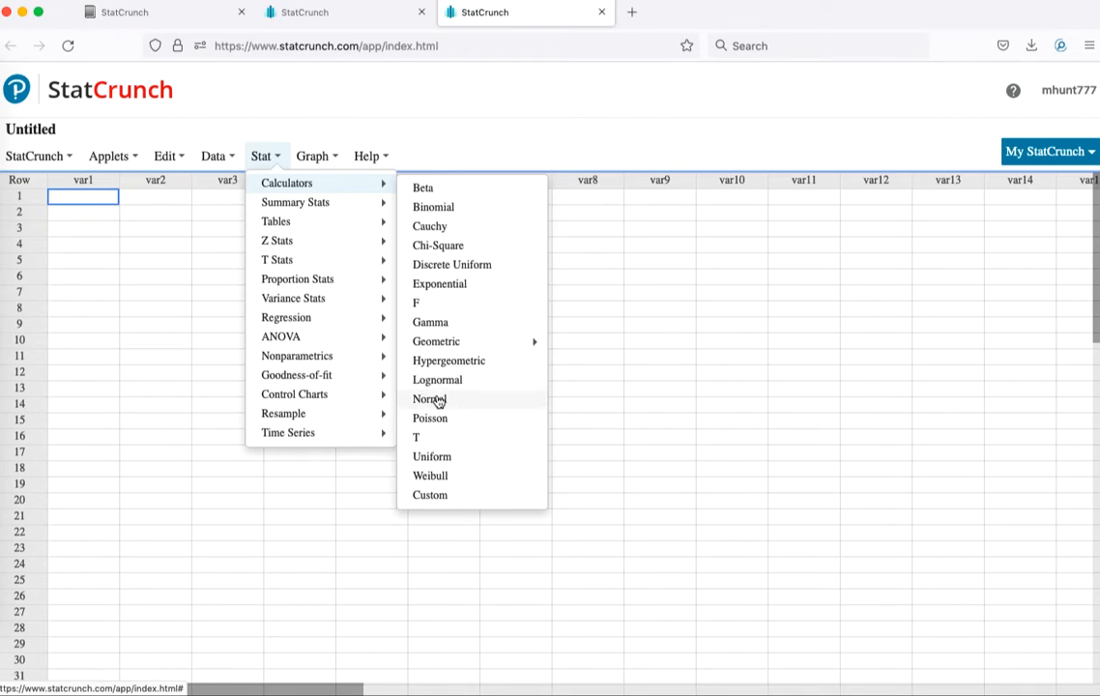
Step: Open the Normal distribution calculator, set its mean to 70 and its standard deviation to 3
left_click(437, 400)
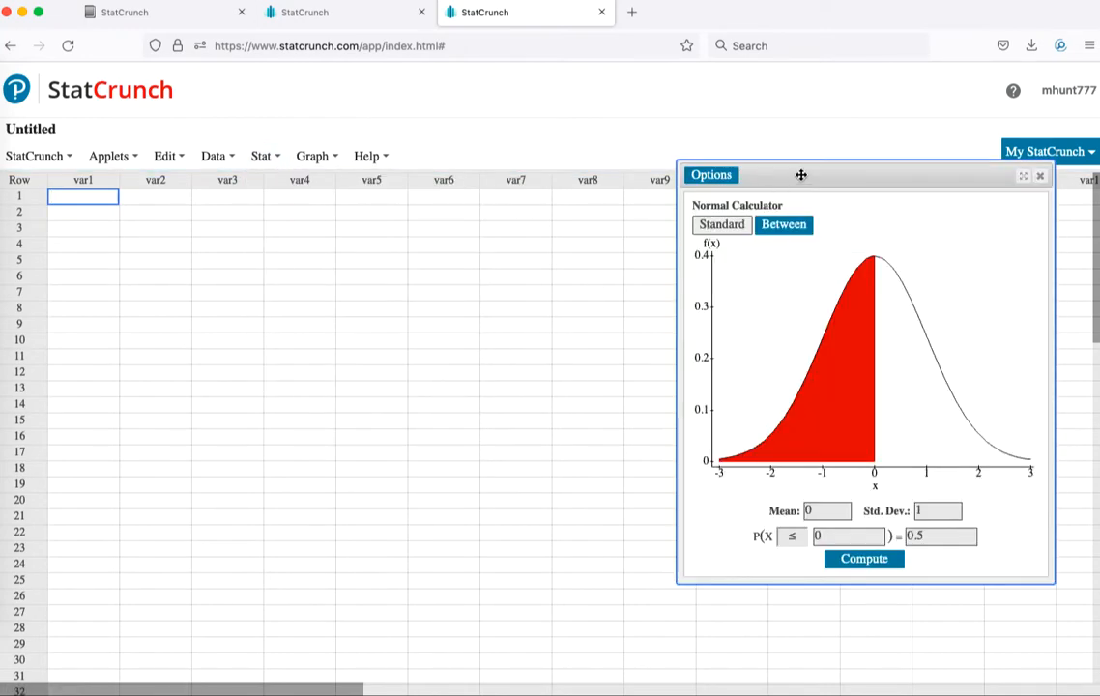
left_click_drag(849, 171, 528, 121)
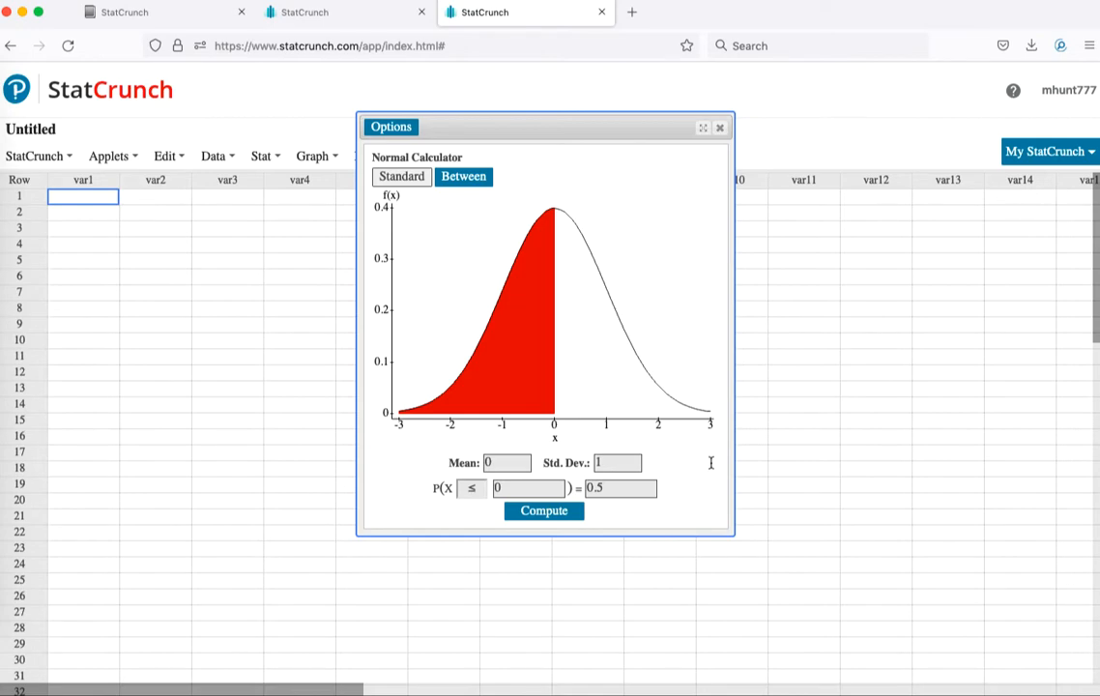
left_click(503, 460)
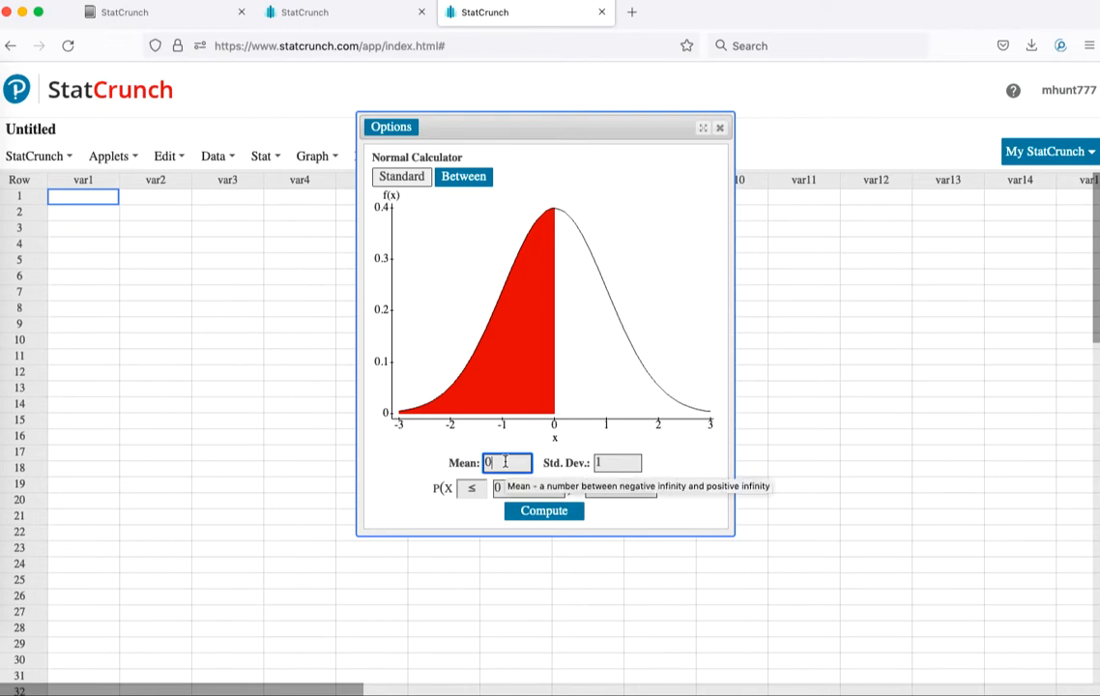
key("BackSpace")
type("7")
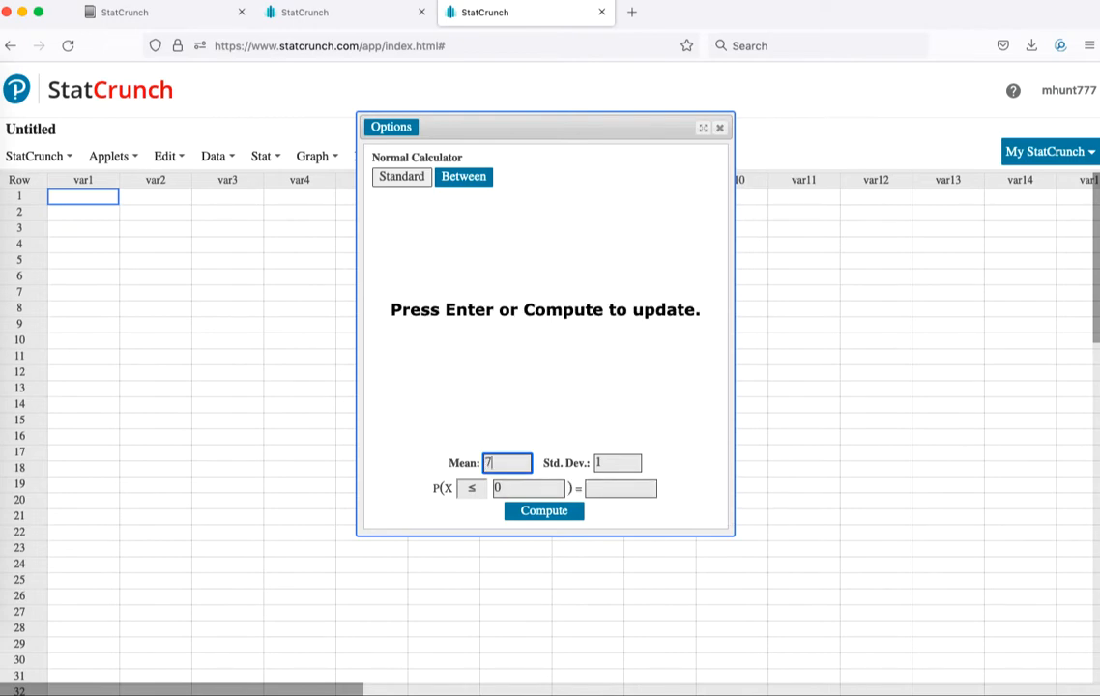
type("0")
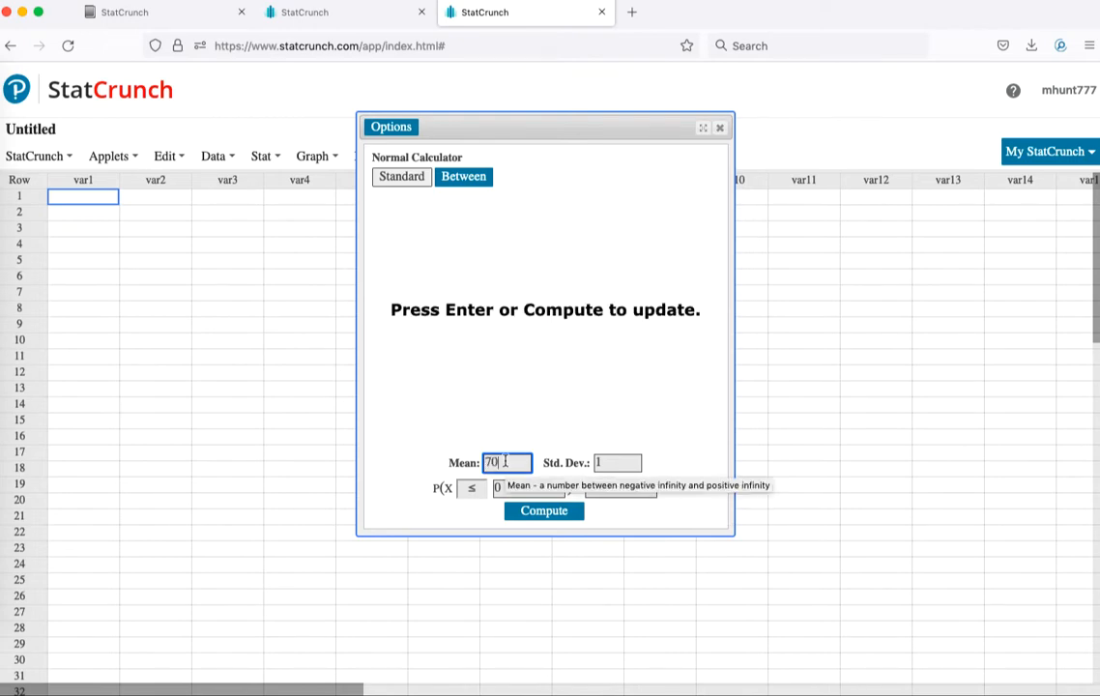
left_click(606, 463)
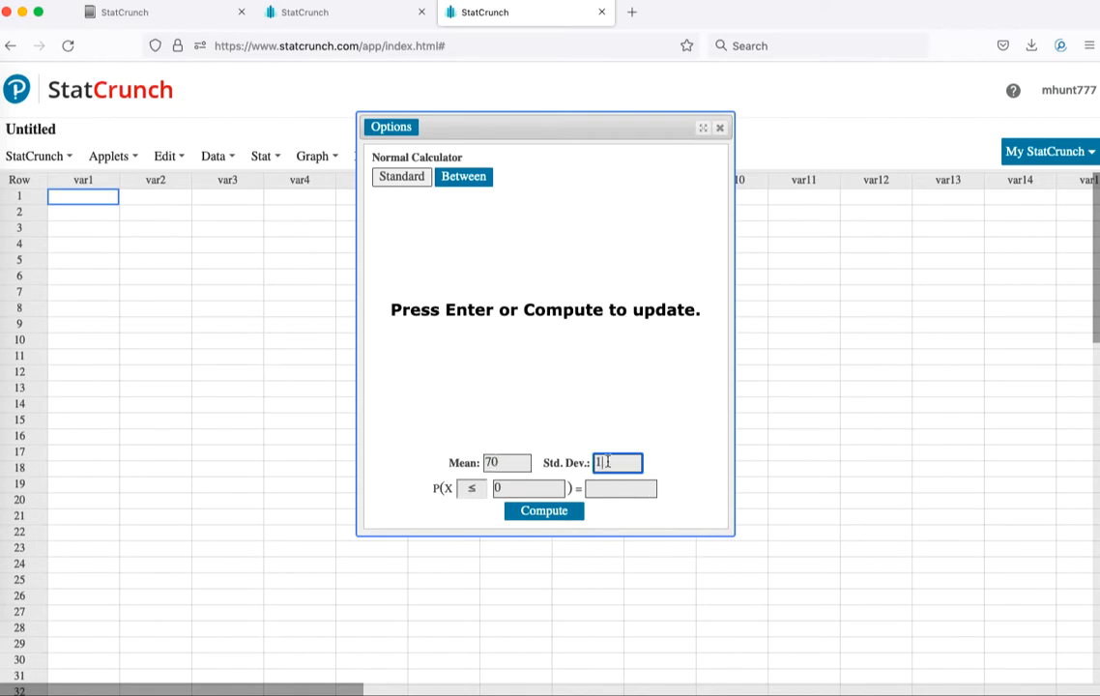
key("BackSpace")
type("3")
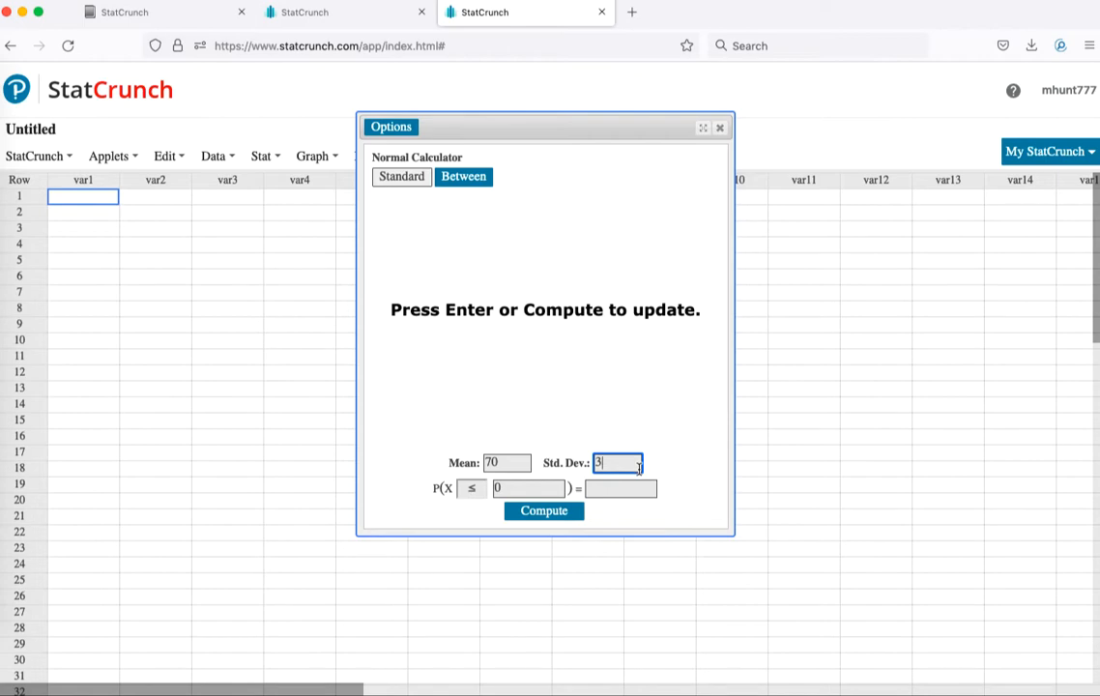
Step: Compute the upper-tail probability that X is greater than or equal to 72
left_click(471, 491)
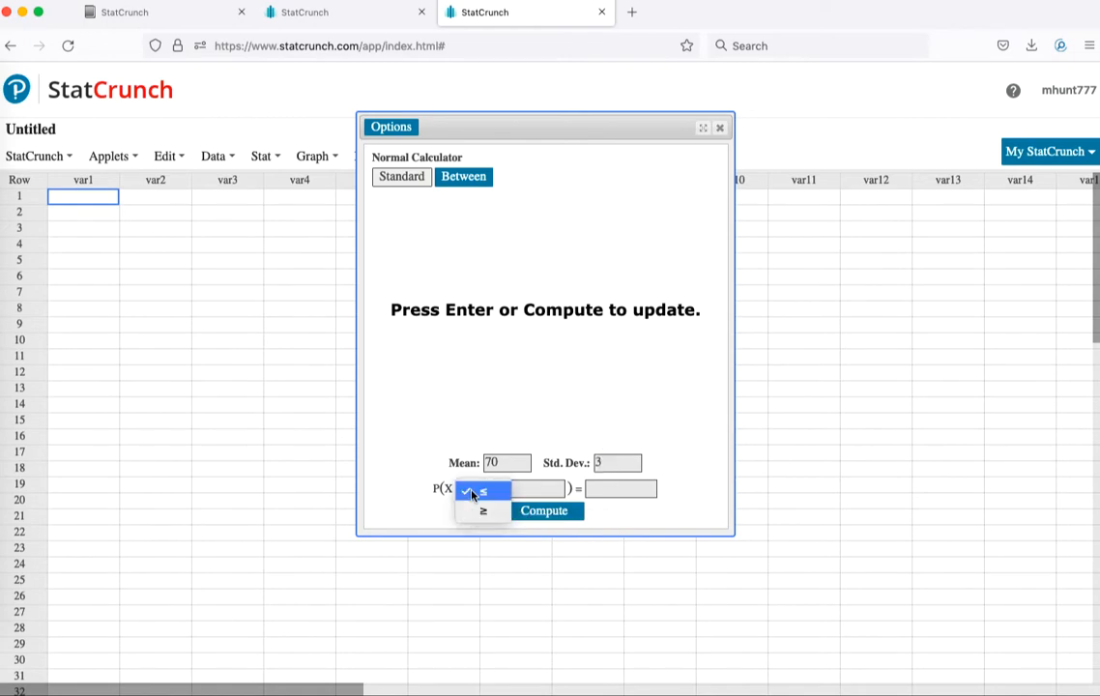
left_click(481, 512)
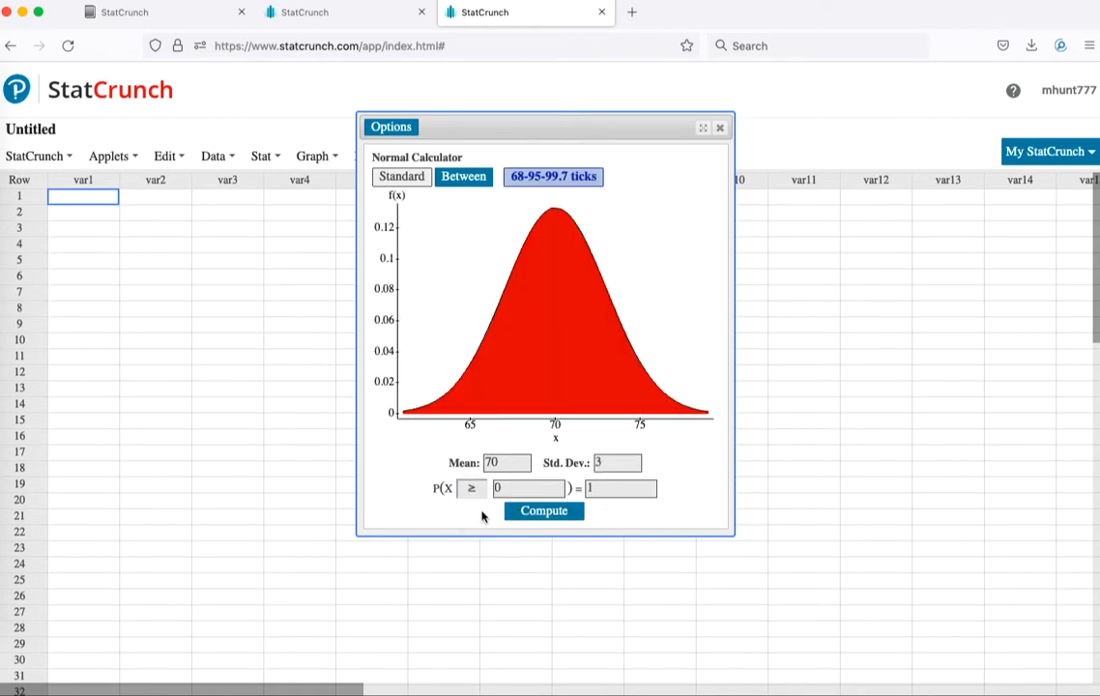
left_click(516, 491)
key("BackSpace")
type("72")
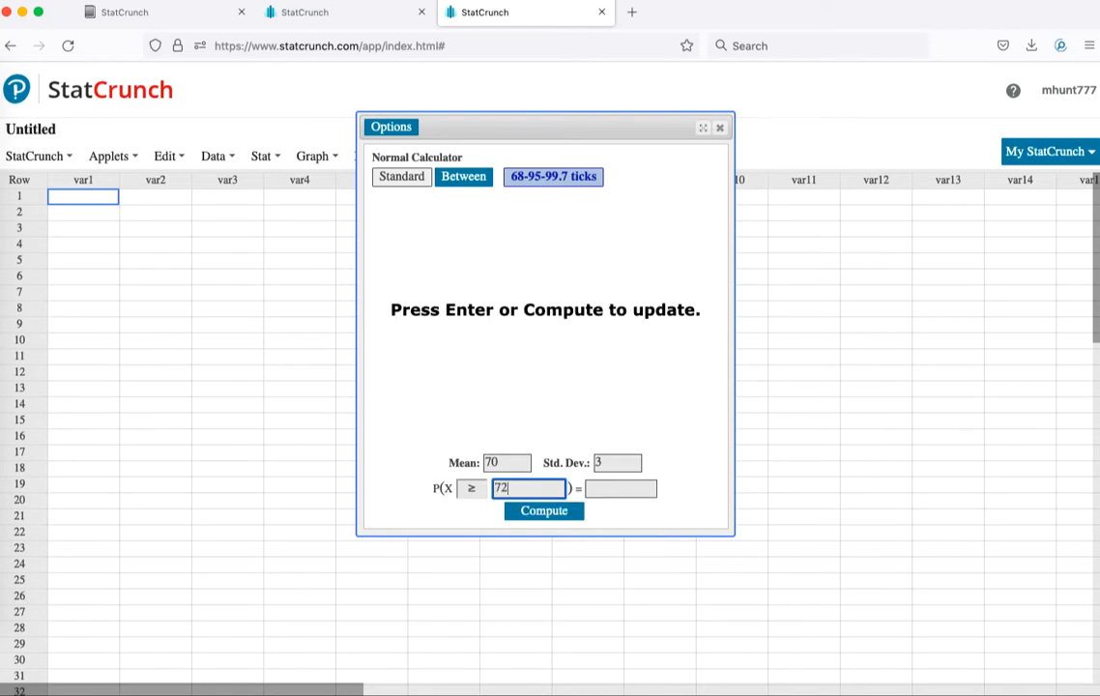
left_click(539, 513)
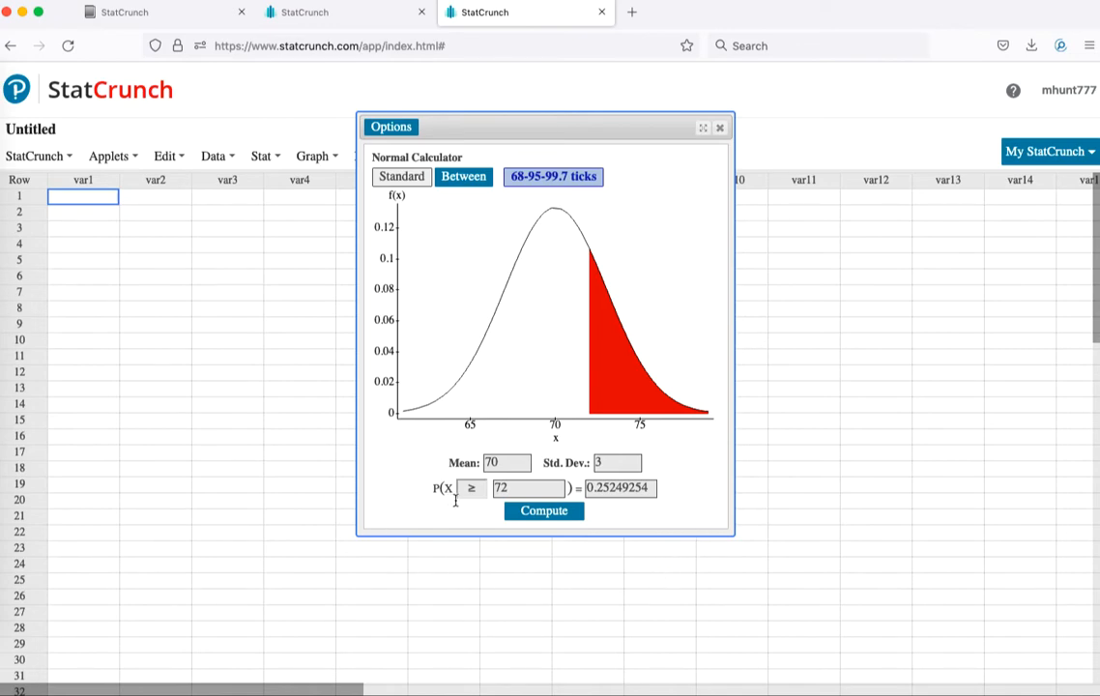
left_click(621, 1)
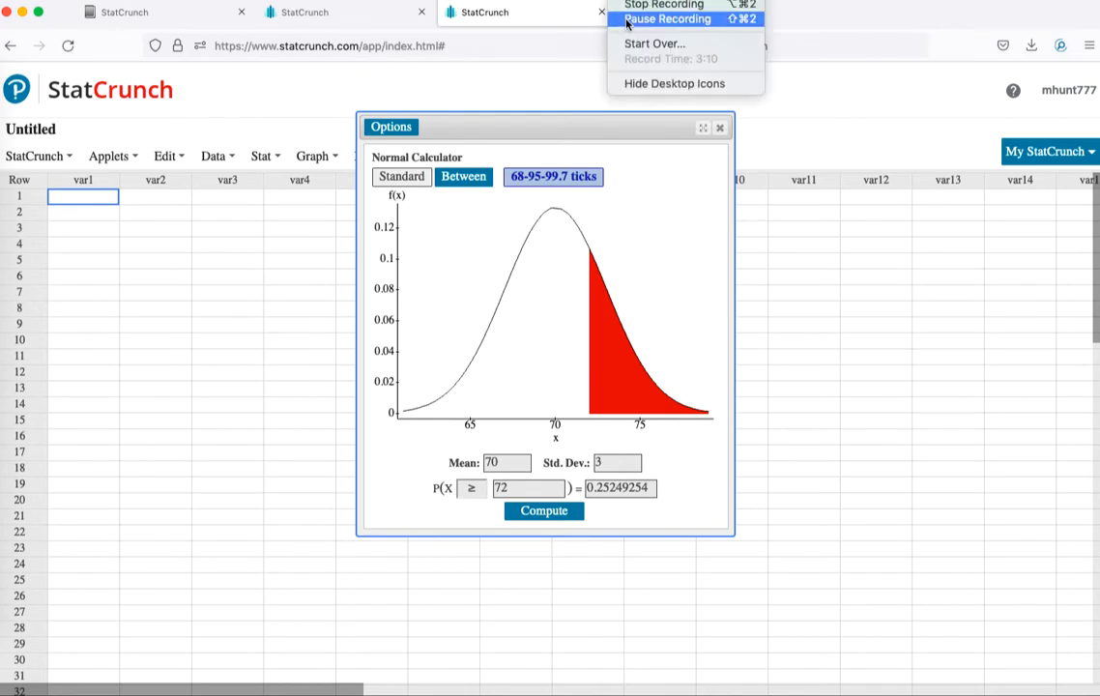
left_click(626, 21)
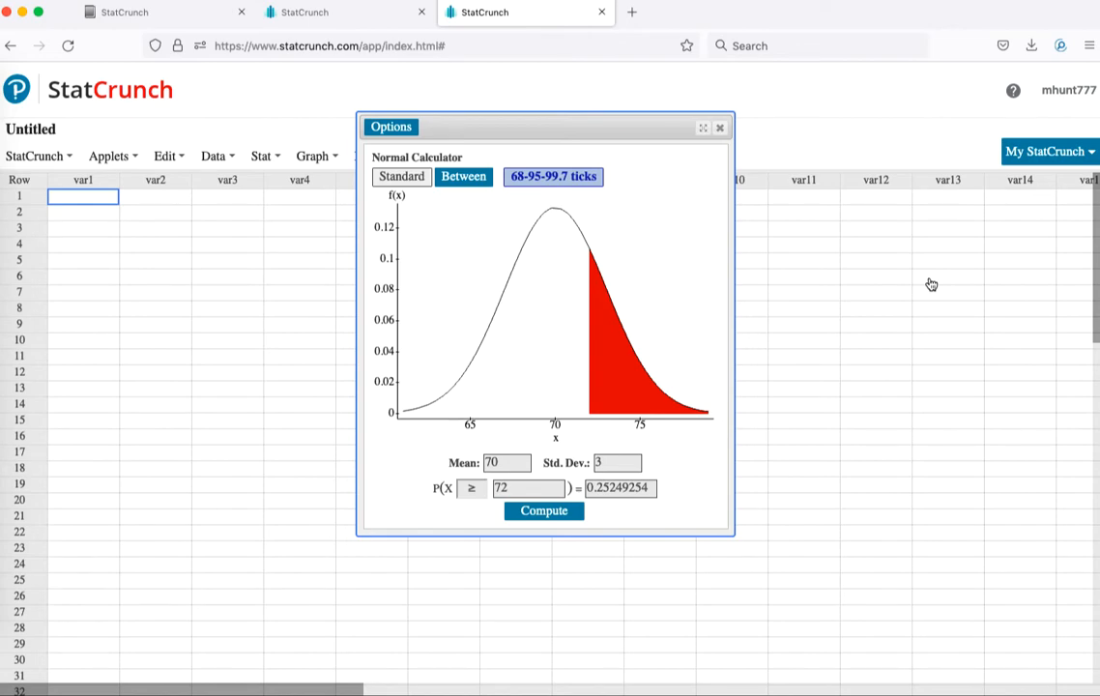
Step: Compute the lower-tail probability that X is less than or equal to 68
left_click(470, 492)
left_click(470, 492)
left_click(470, 492)
left_click(483, 471)
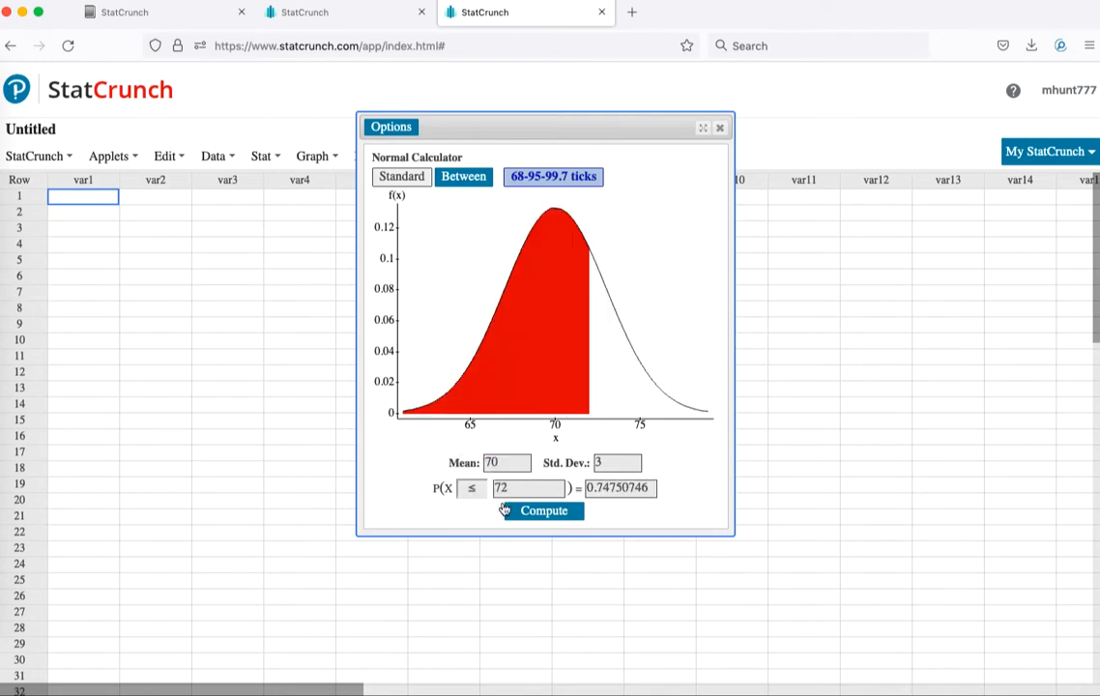
left_click(520, 492)
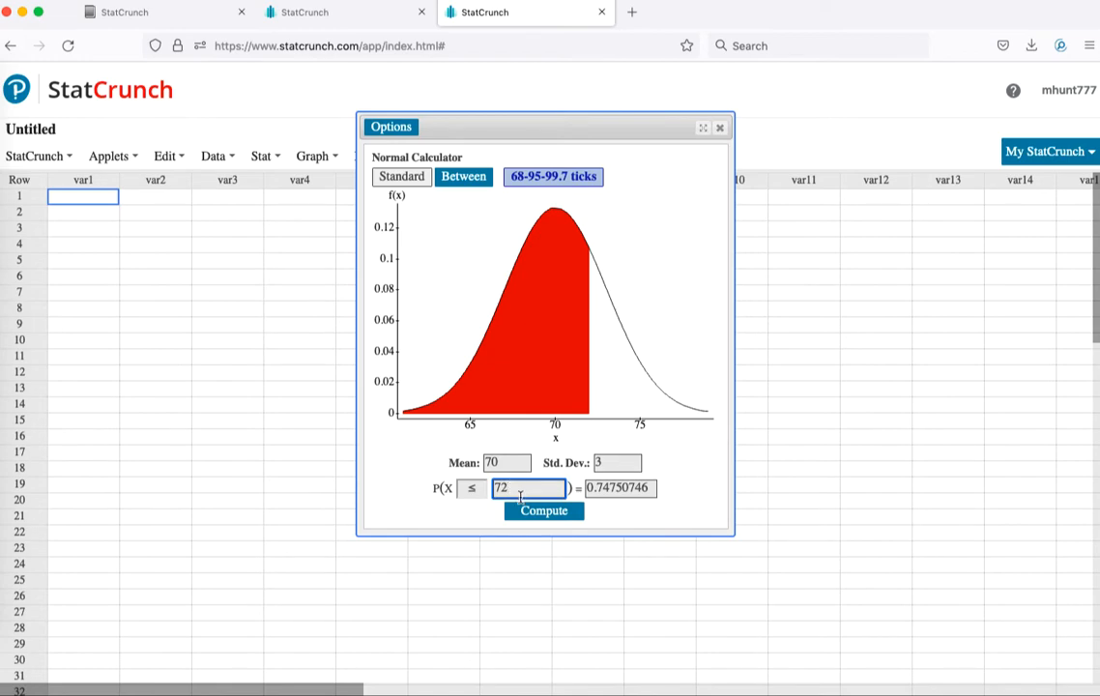
key("BackSpace")
key("BackSpace")
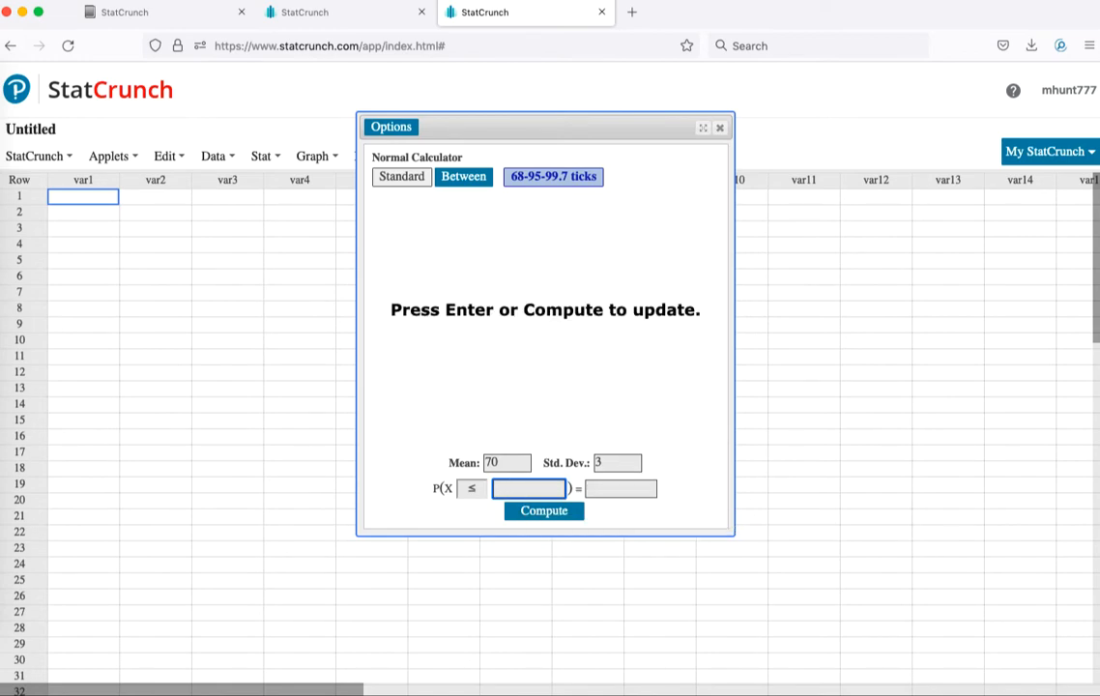
type("68")
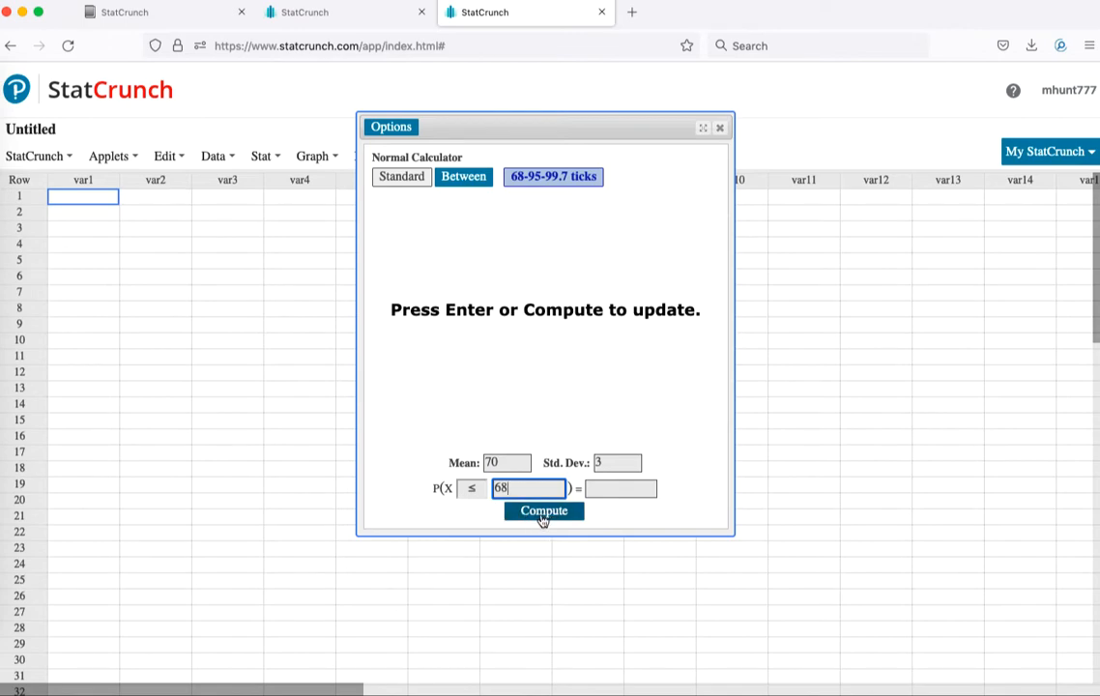
left_click(543, 518)
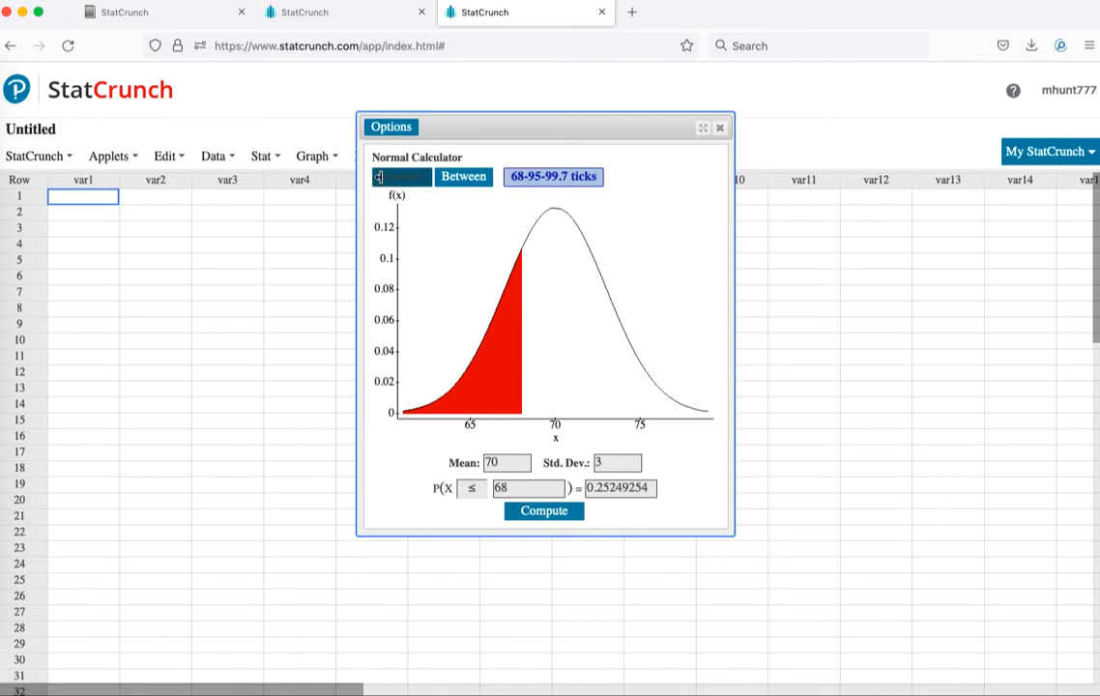
Step: Switch the calculator to Between mode and compute the probability that X lies between 67 and 71
left_click(463, 183)
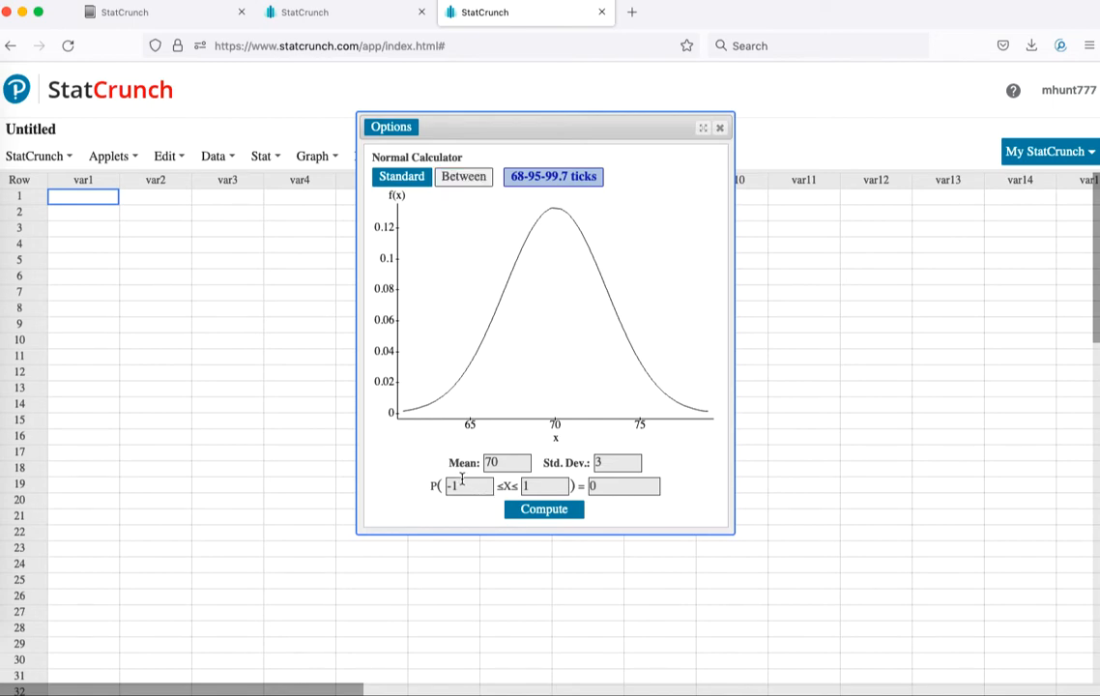
left_click(462, 486)
key("BackSpace")
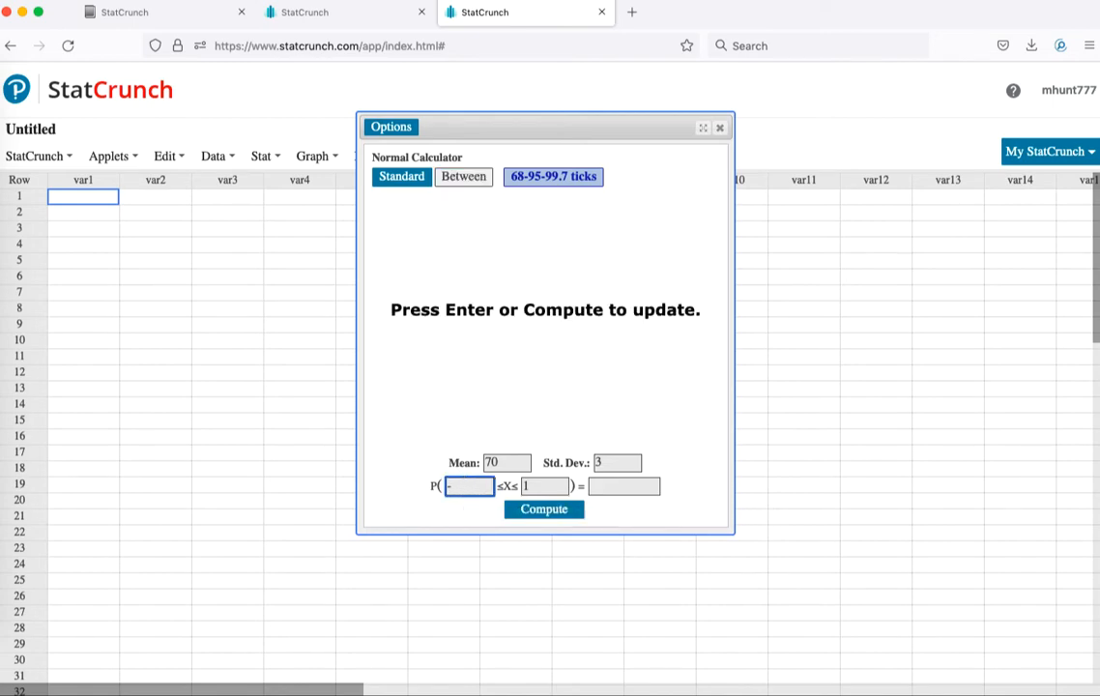
key("BackSpace")
type("67")
left_click(531, 488)
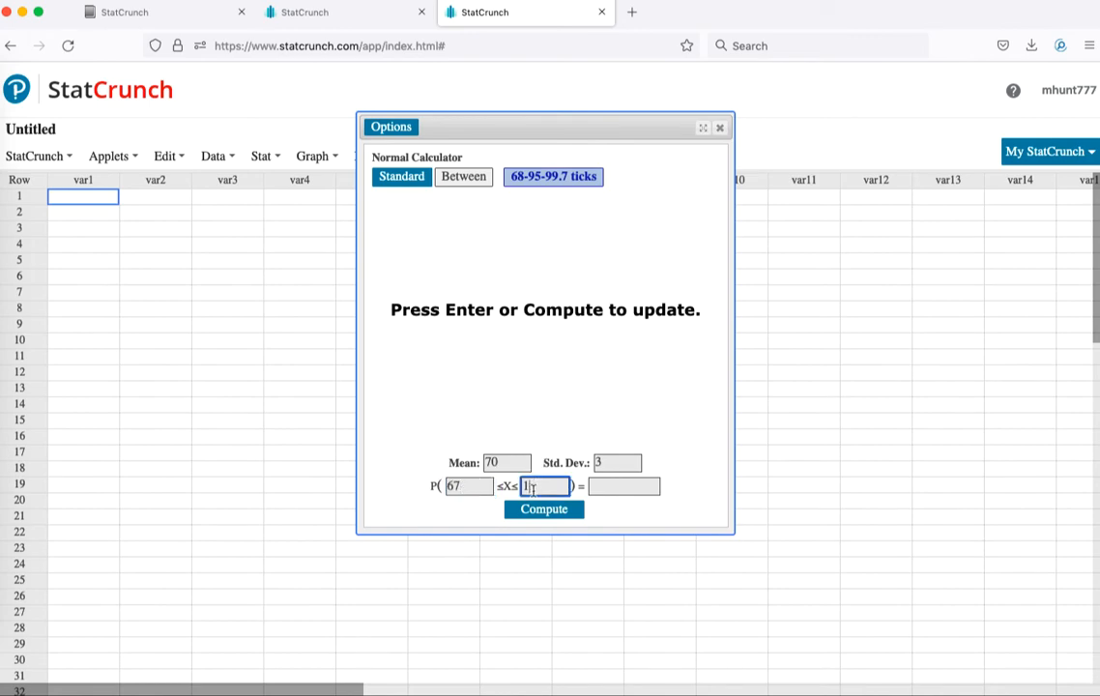
key("BackSpace")
type("71")
left_click(546, 513)
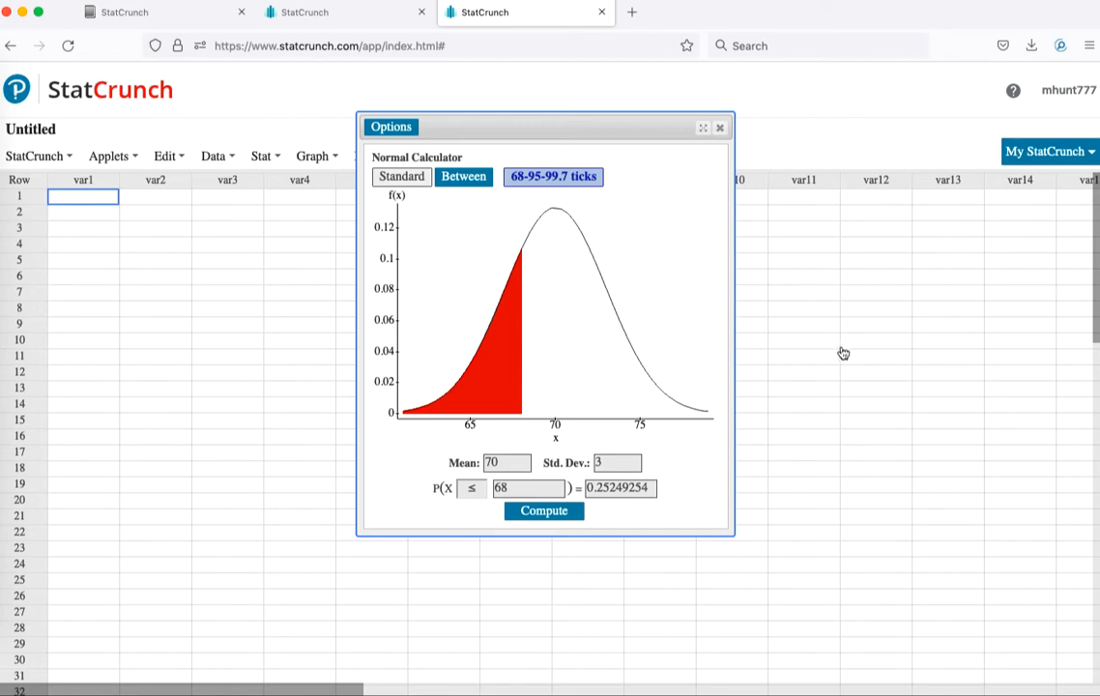
Step: Find the X cutoff for the upper tail (≥) using a probability of .10
left_click(470, 492)
left_click(481, 513)
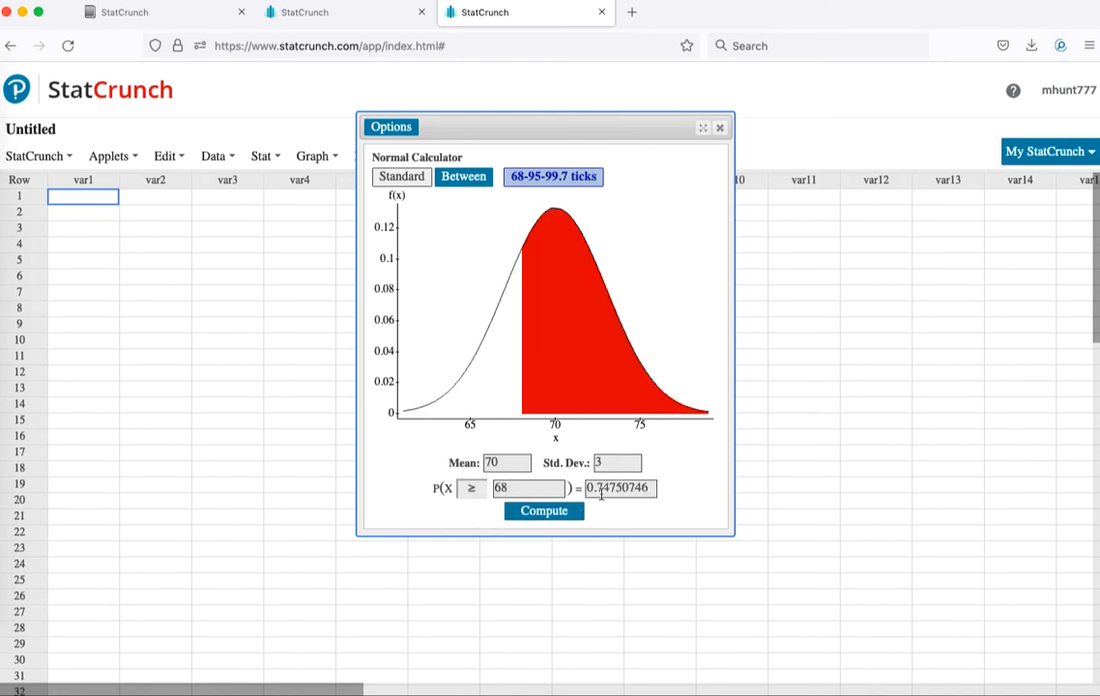
left_click(641, 487)
left_click_drag(641, 487, 577, 483)
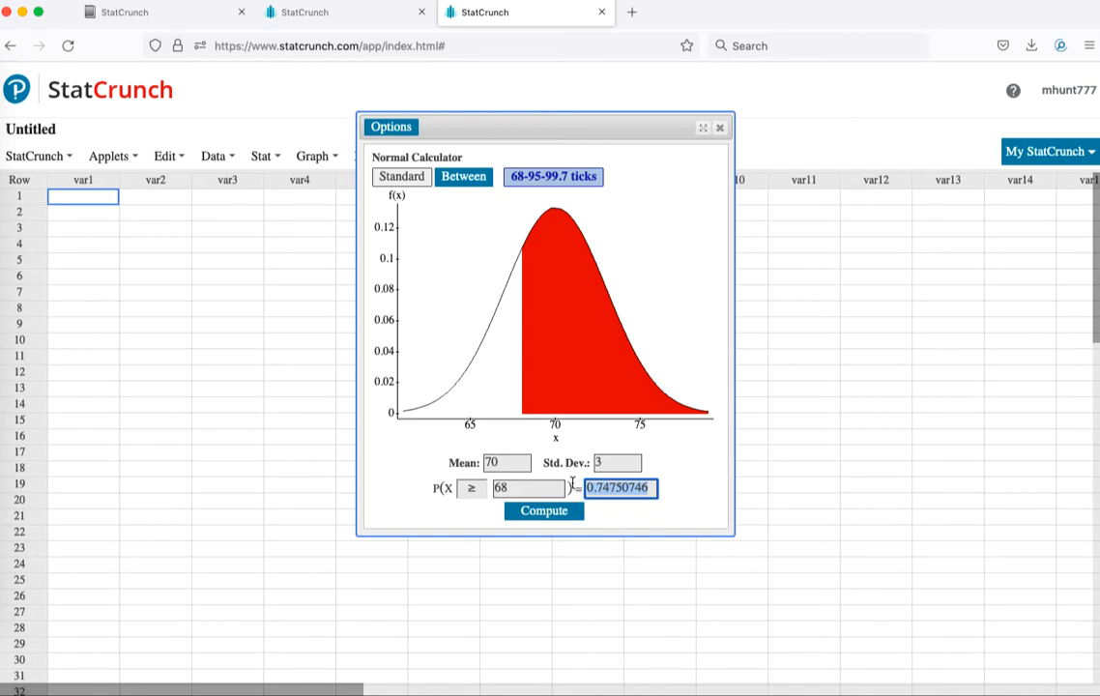
key("BackSpace")
type(".1")
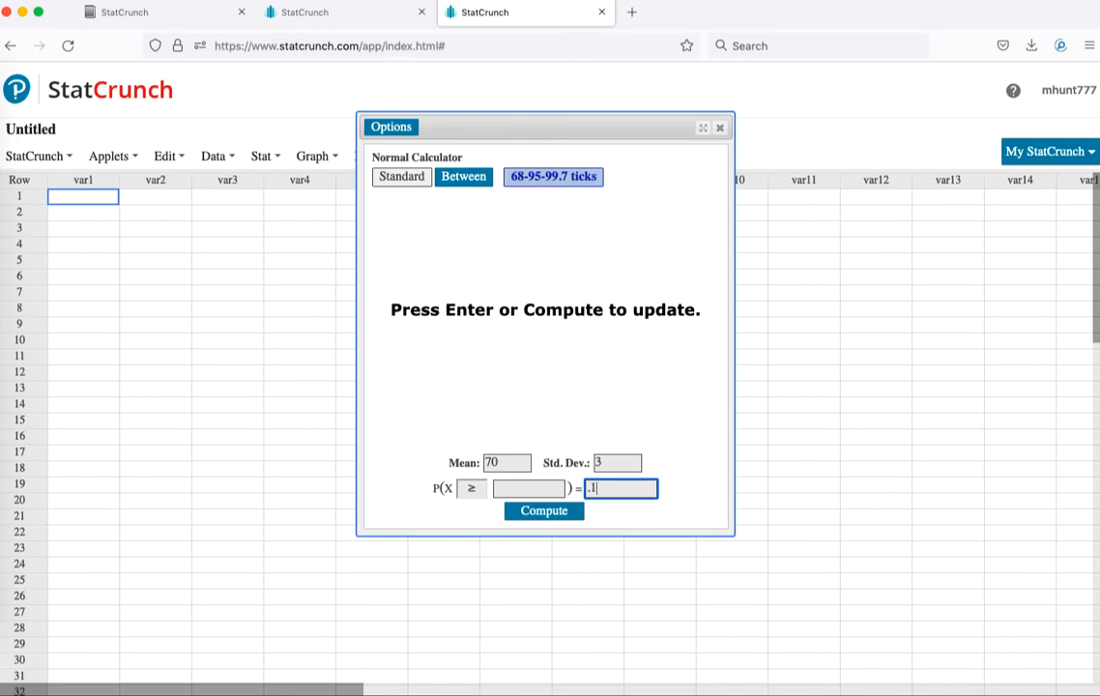
type("0")
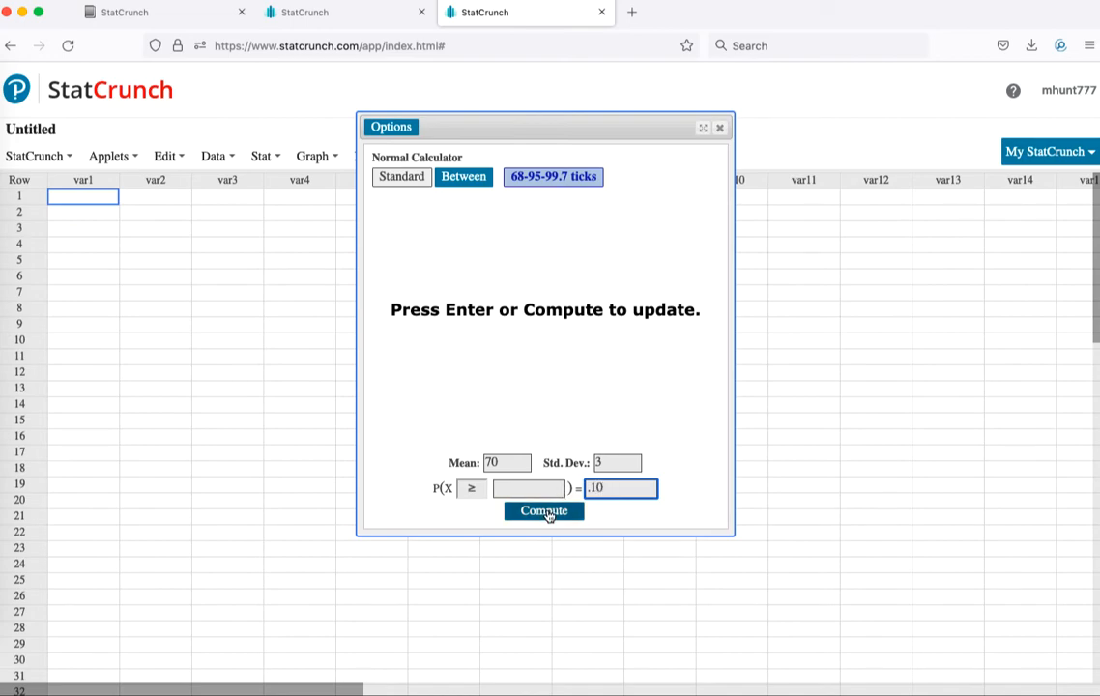
left_click(547, 513)
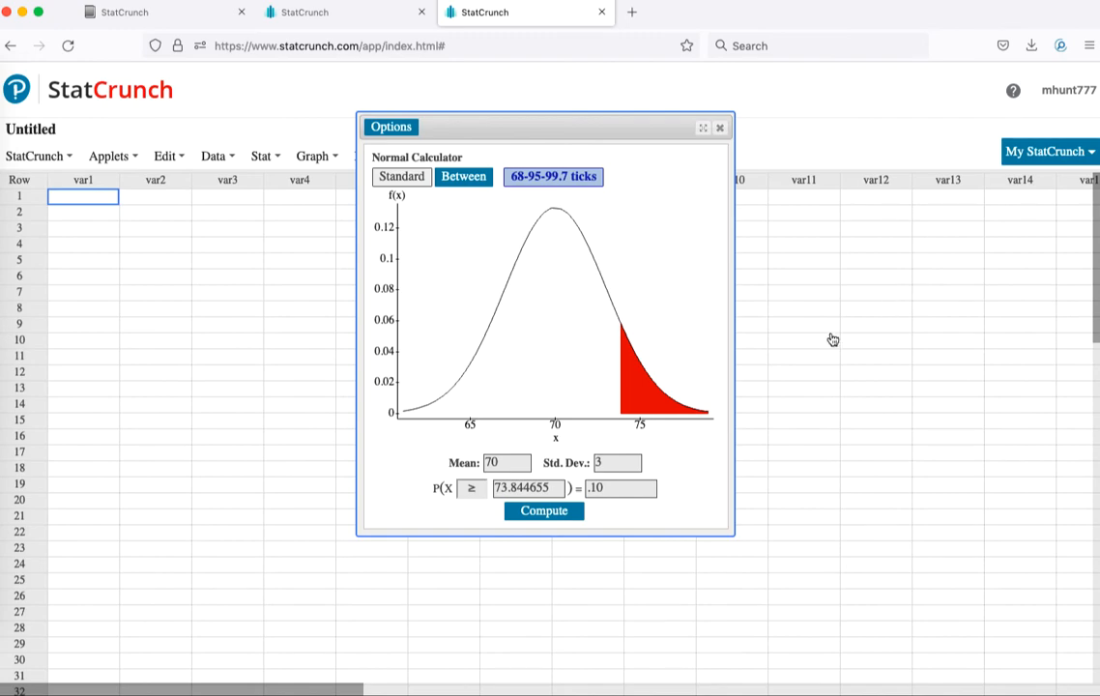
Step: Find the X cutoff for the lower tail (≤) using a probability of .15
left_click(472, 491)
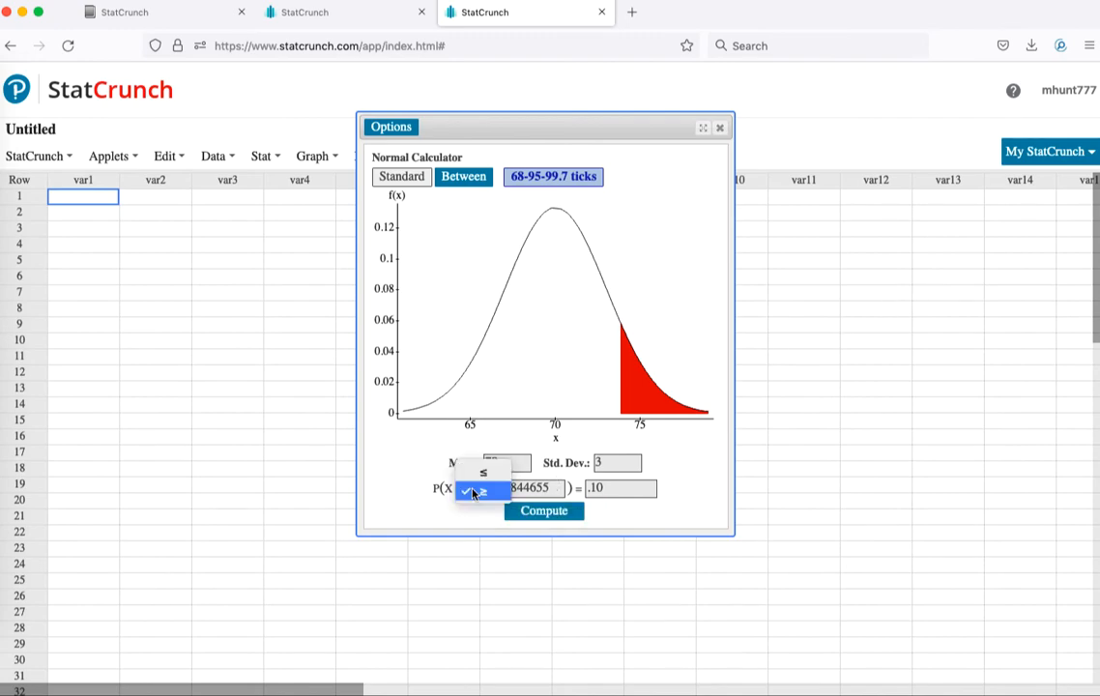
left_click(484, 472)
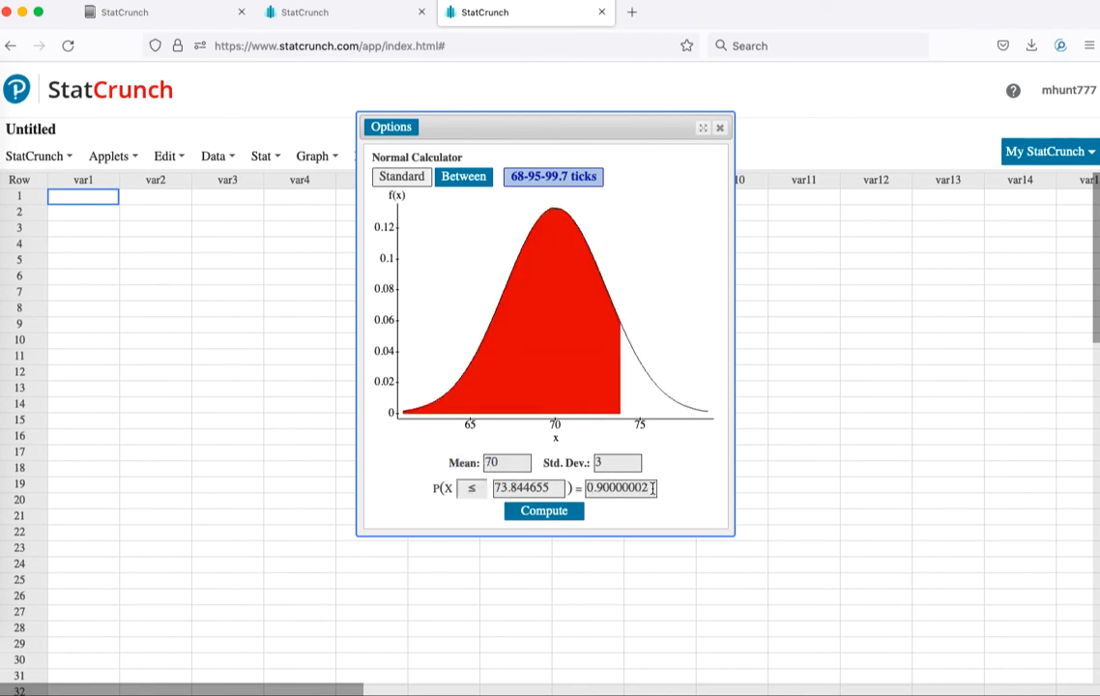
left_click_drag(654, 487, 585, 488)
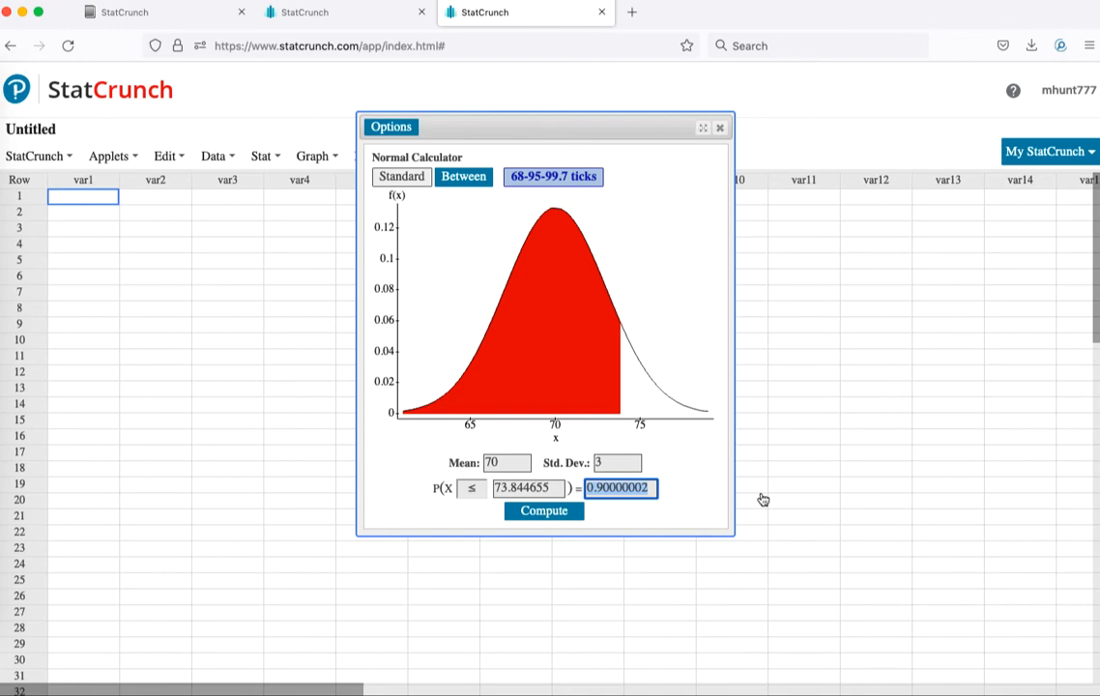
type(".1")
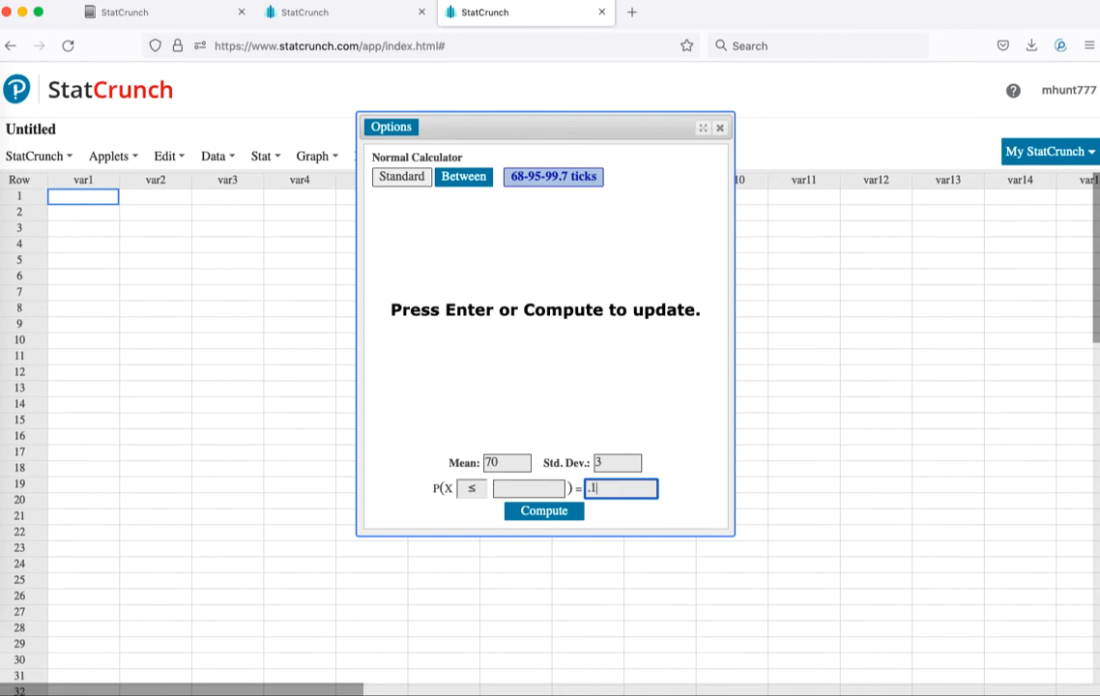
type("5")
left_click(542, 517)
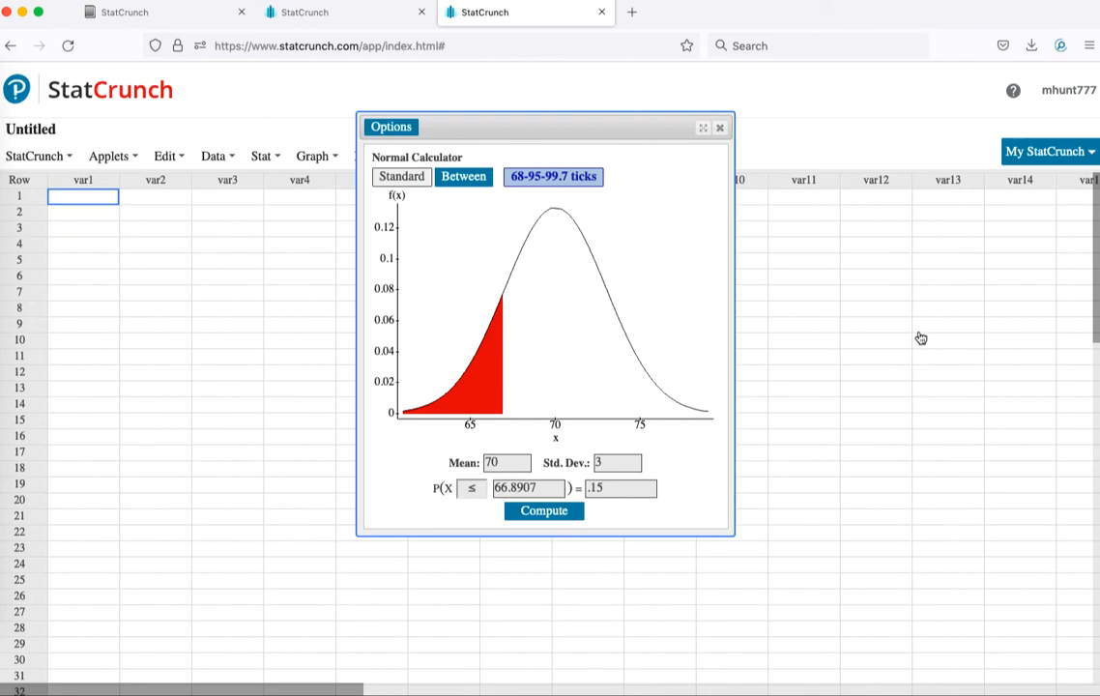
Step: Switch to Between mode and find the two X bounds enclosing the middle probability of .50
left_click(459, 181)
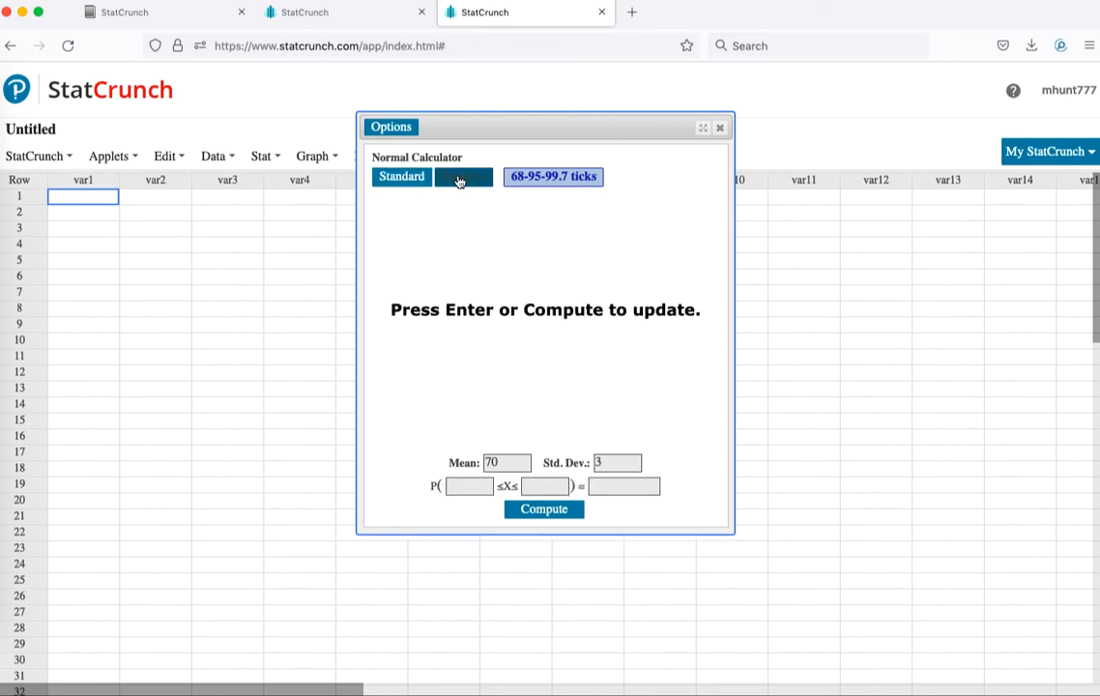
left_click(471, 486)
left_click(610, 489)
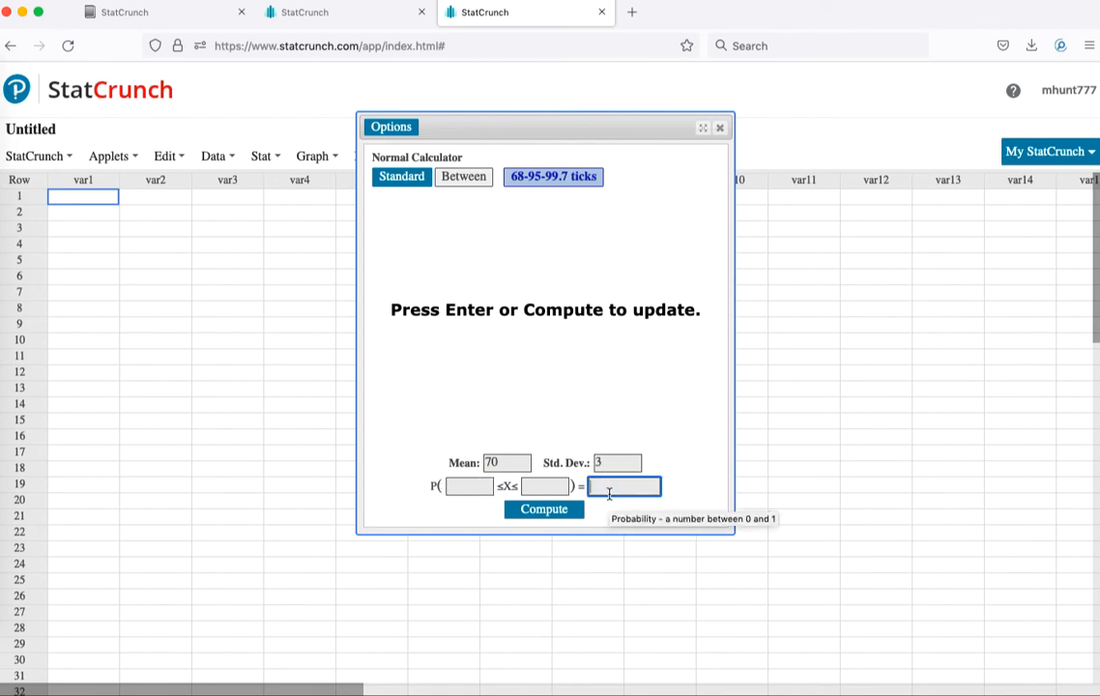
type(".50")
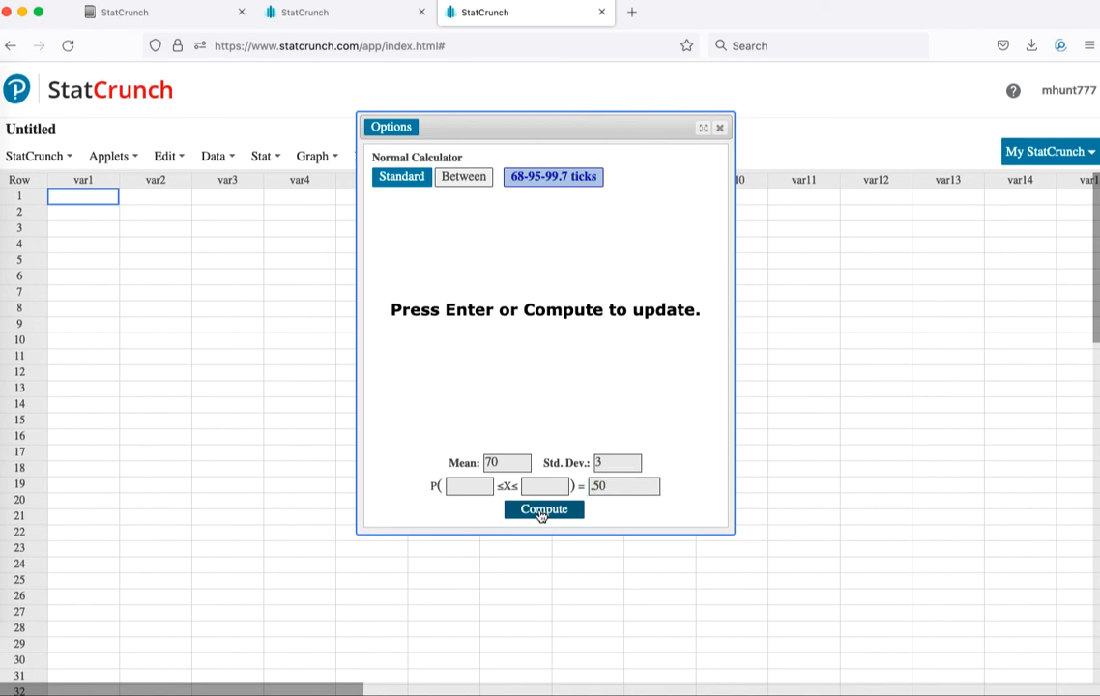
left_click(542, 510)
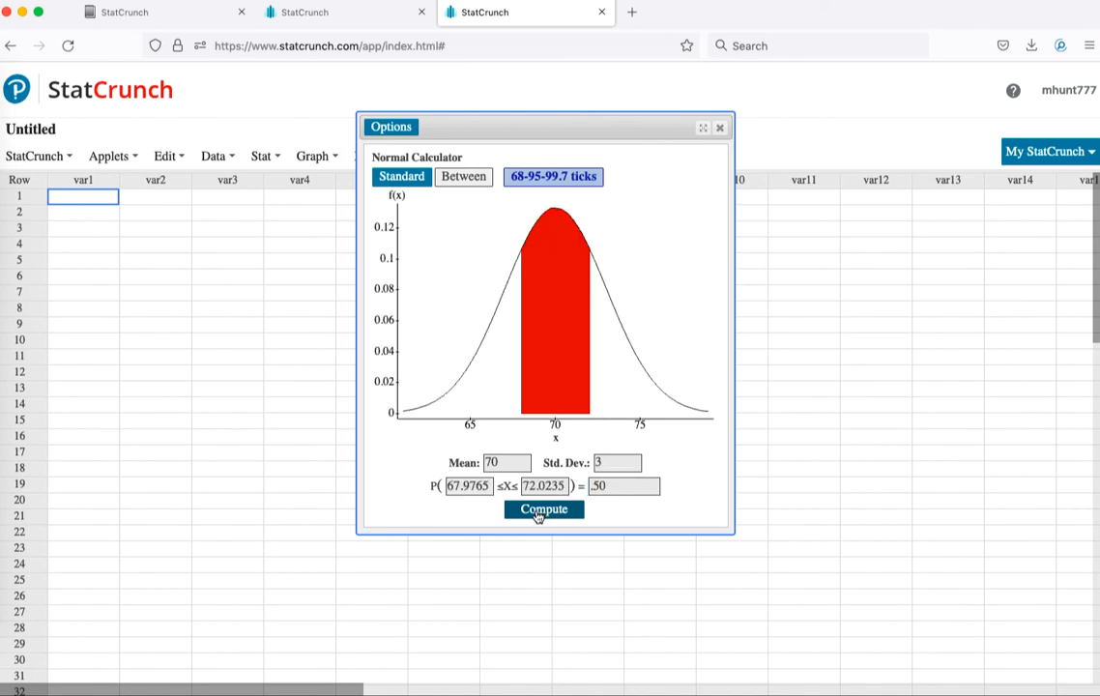